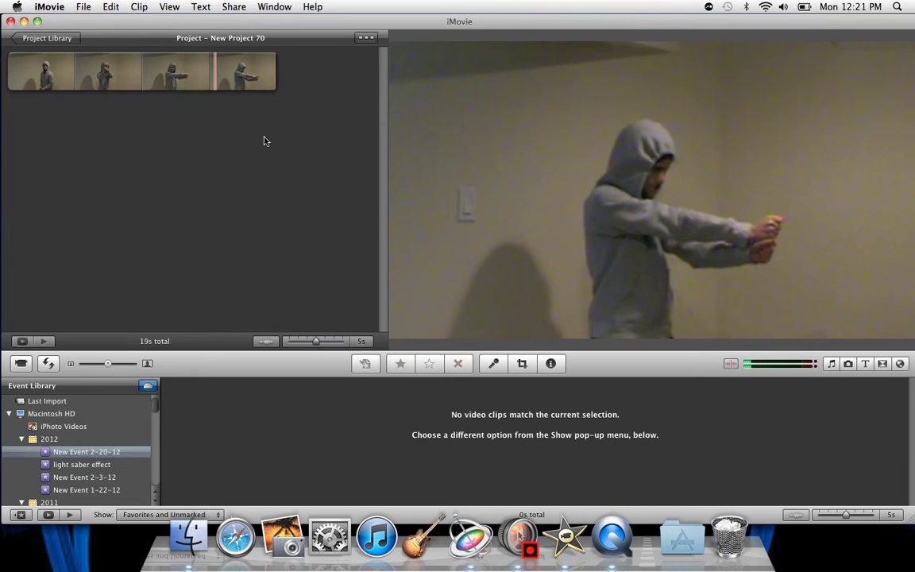
Play the project, then turn on Show Advanced Tools in iMovie's General preferences
{"action": "key", "text": "space"}
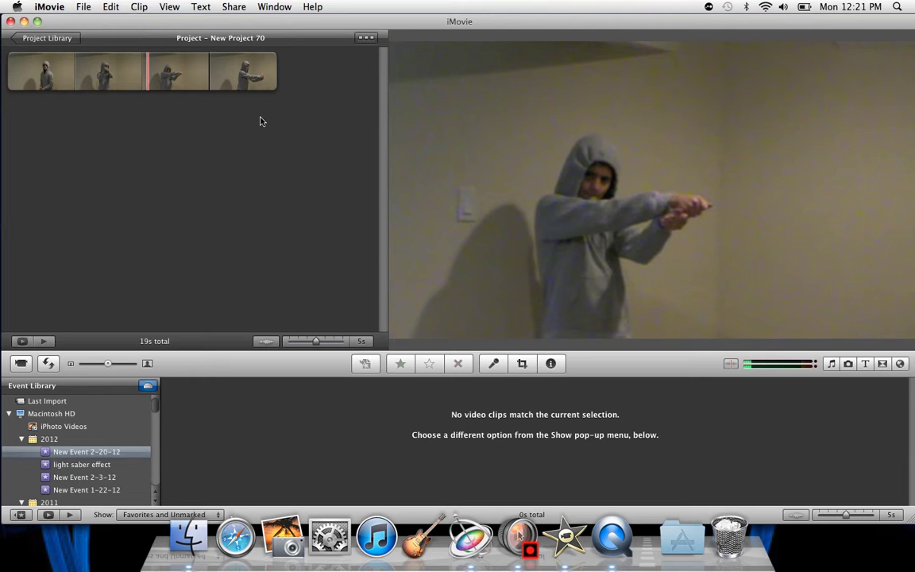
{"action": "left_click", "coordinate": [54, 7]}
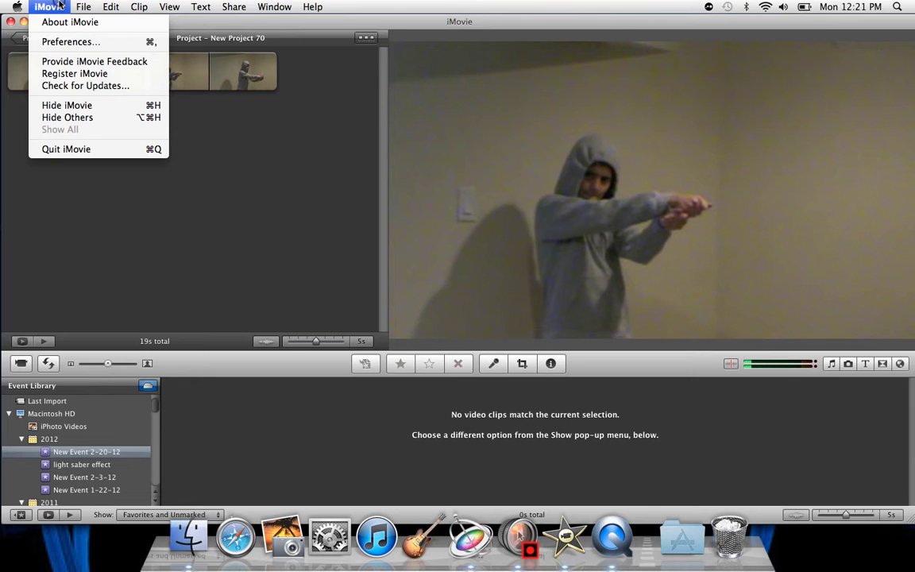
{"action": "left_click", "coordinate": [80, 44]}
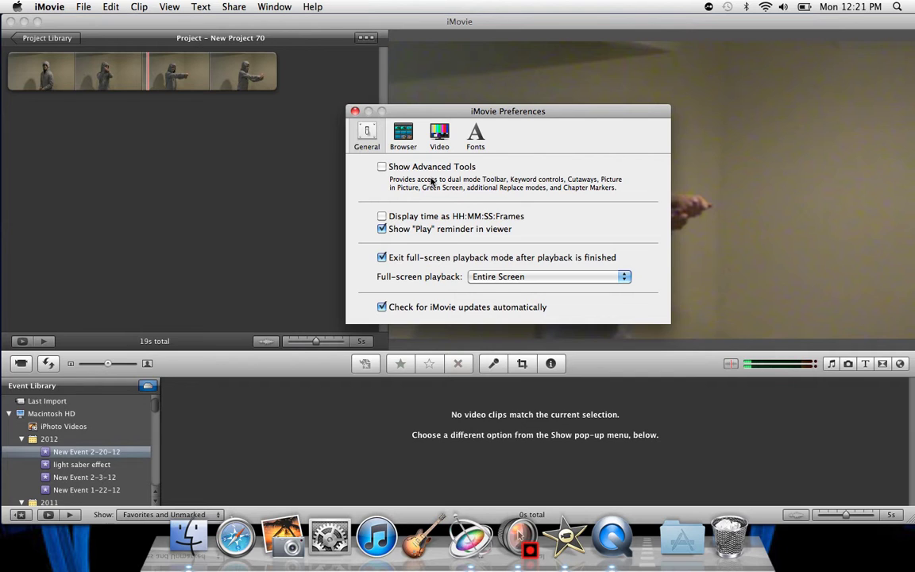
{"action": "left_click", "coordinate": [381, 167]}
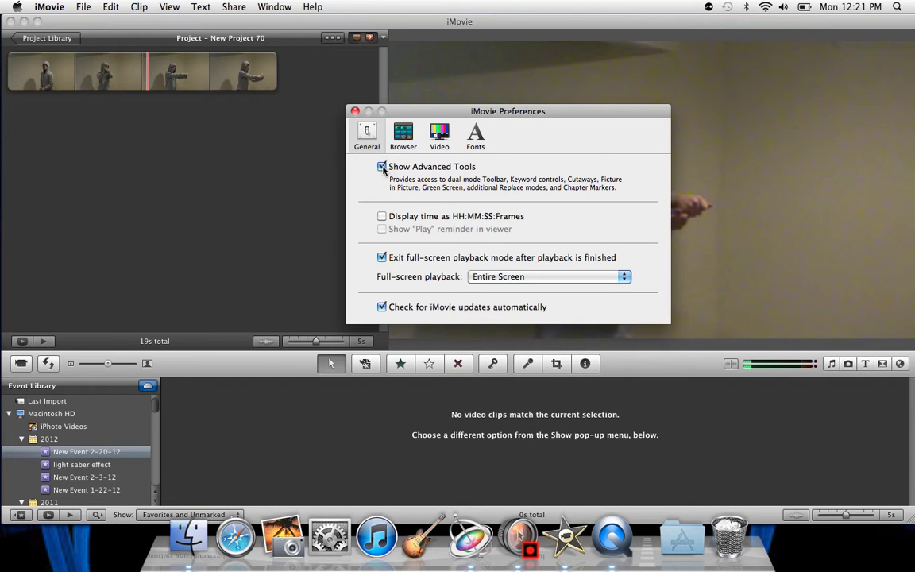
{"action": "left_click", "coordinate": [355, 111]}
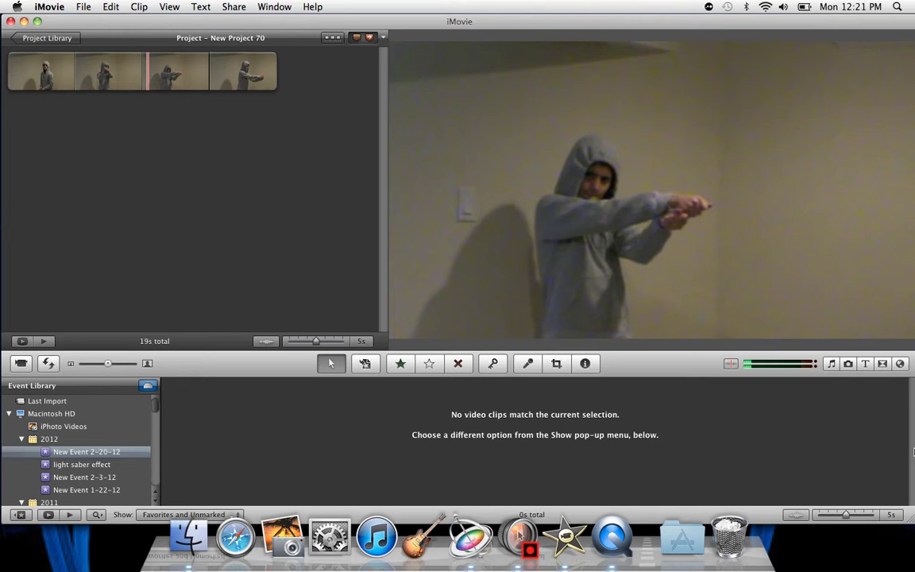
Put the Earth photo as a picture-in-picture inset over the hooded-figure clip
{"action": "left_click", "coordinate": [848, 363]}
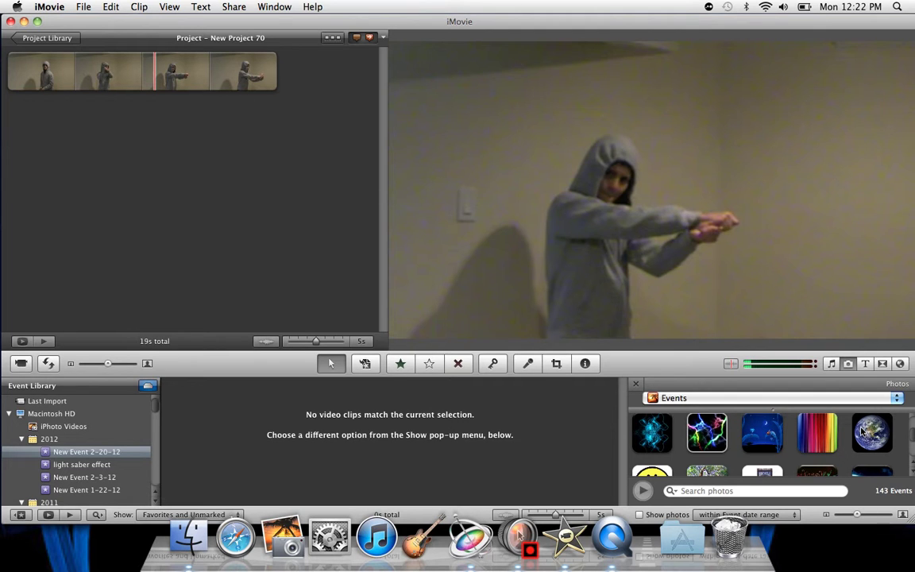
{"action": "left_click_drag", "start_coordinate": [864, 431], "coordinate": [159, 69]}
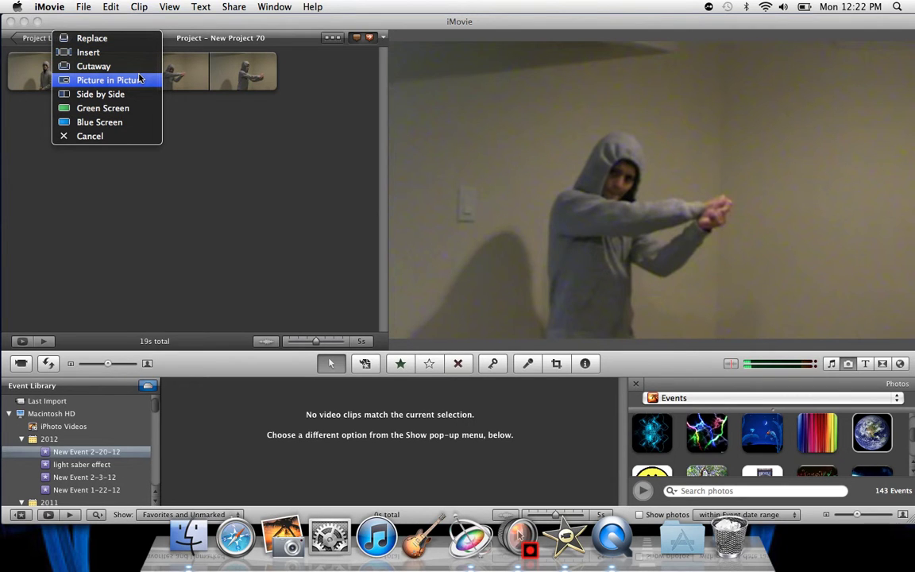
{"action": "left_click", "coordinate": [139, 79]}
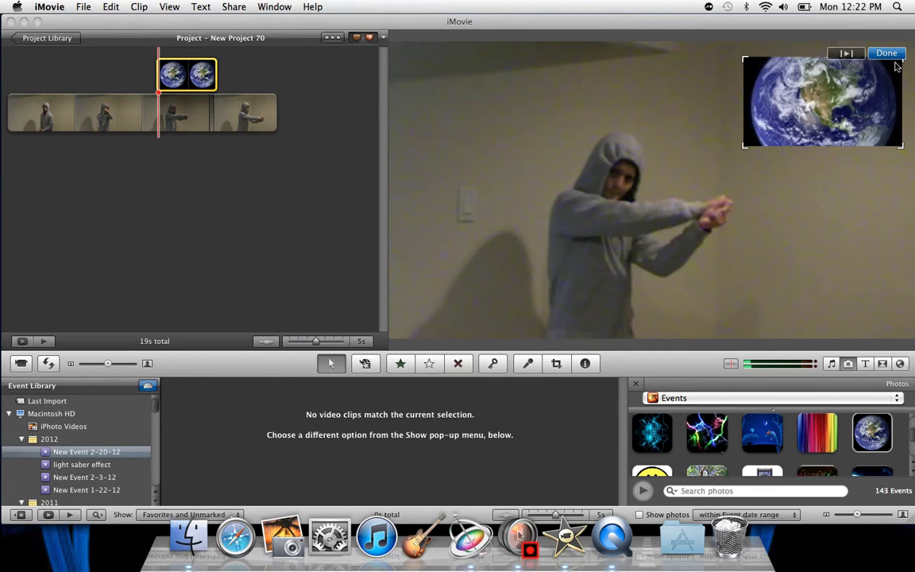
{"action": "left_click", "coordinate": [588, 79]}
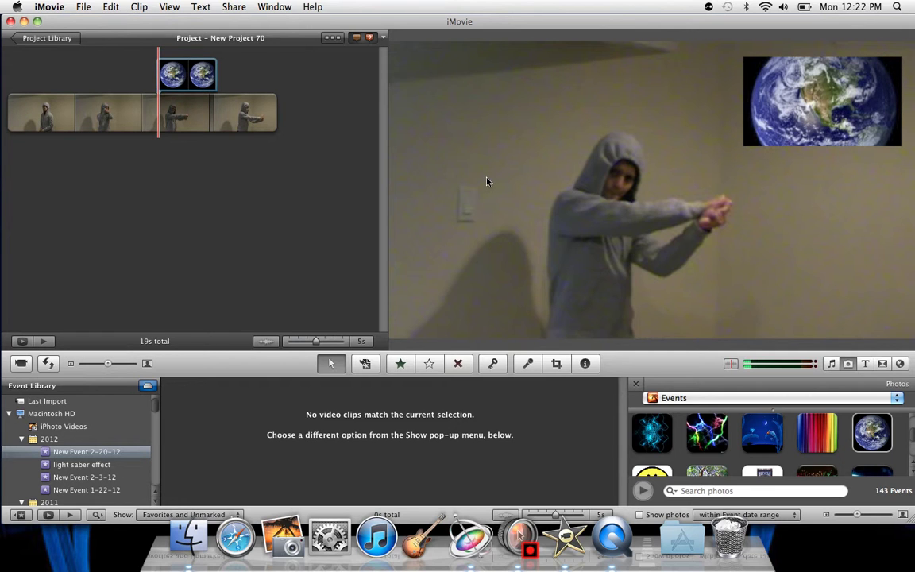
Set the Earth inset's Ken Burns move from the globe's top to its lower half, and preview it
{"action": "left_click", "coordinate": [167, 82]}
{"action": "left_click", "coordinate": [192, 113]}
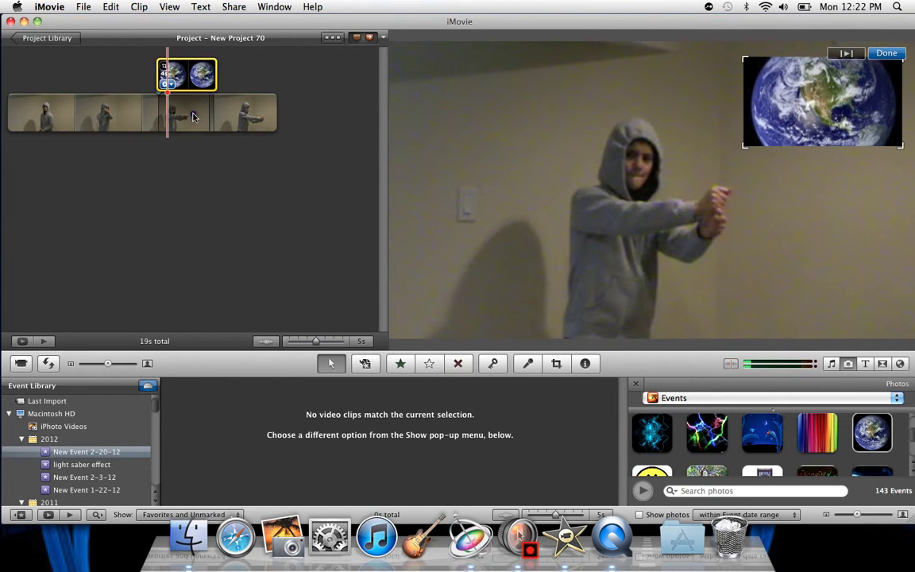
{"action": "left_click_drag", "start_coordinate": [565, 128], "coordinate": [580, 51]}
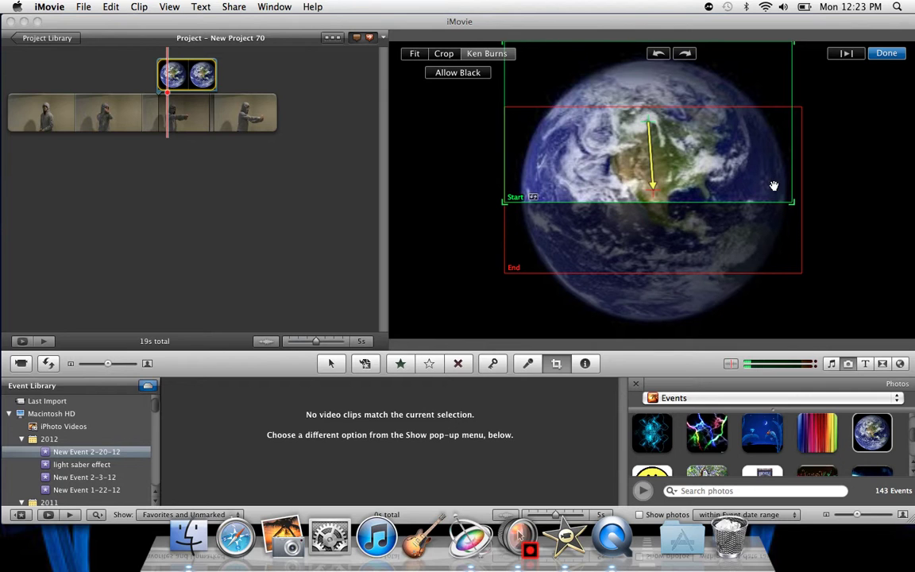
{"action": "left_click_drag", "start_coordinate": [790, 200], "coordinate": [653, 124]}
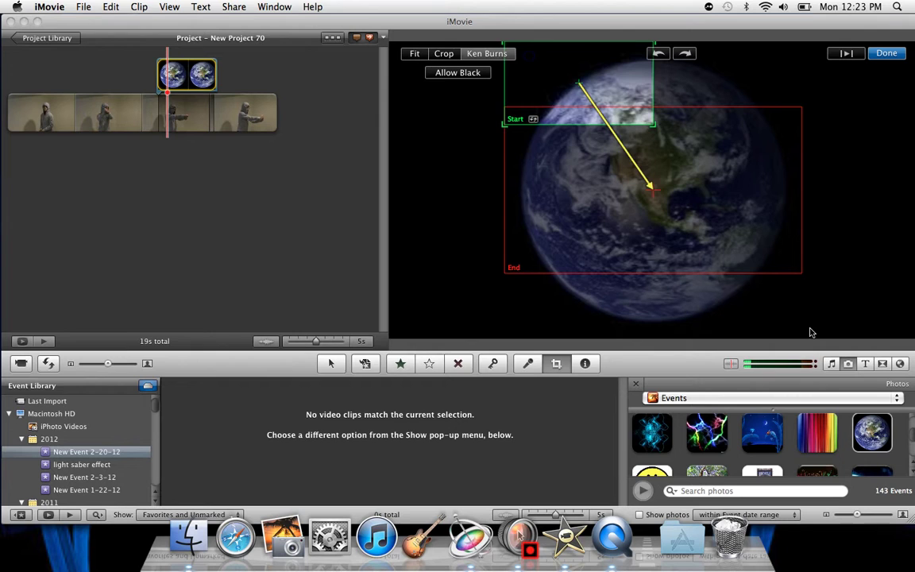
{"action": "left_click_drag", "start_coordinate": [788, 256], "coordinate": [821, 334]}
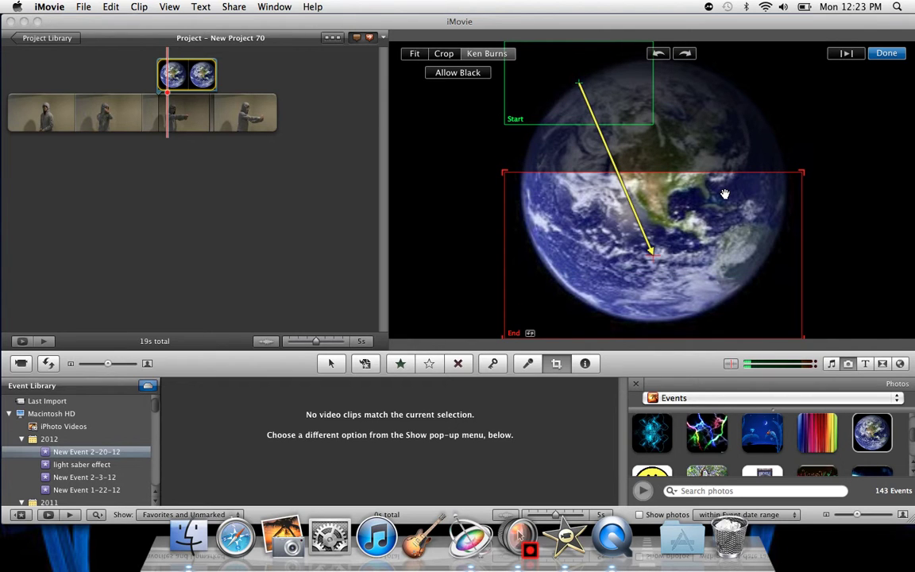
{"action": "key", "text": "Return"}
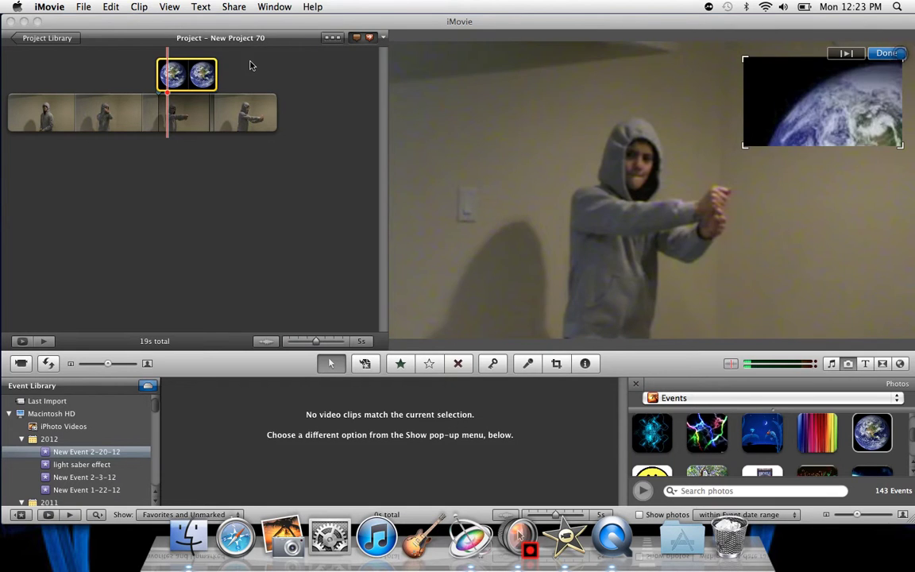
{"action": "left_click", "coordinate": [141, 81]}
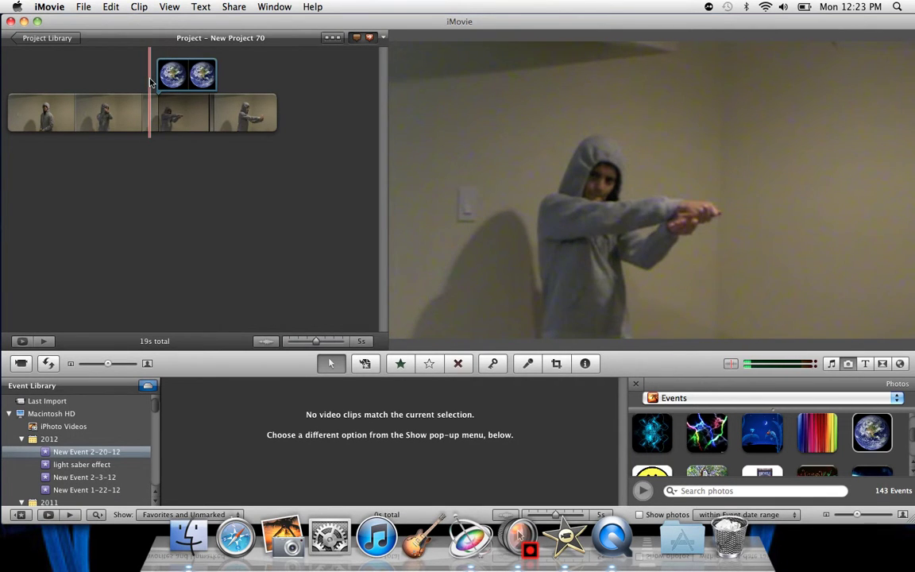
{"action": "key", "text": "space"}
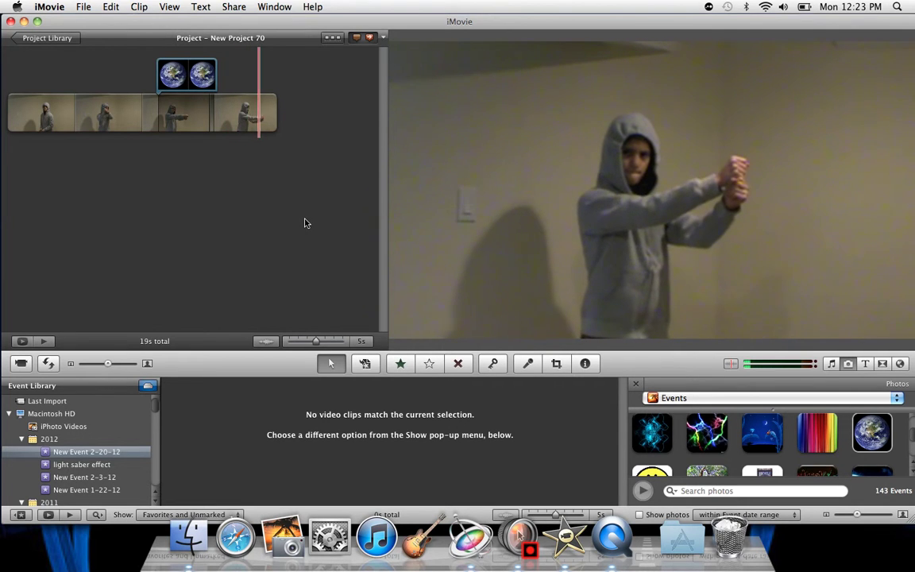
{"action": "key", "text": "space"}
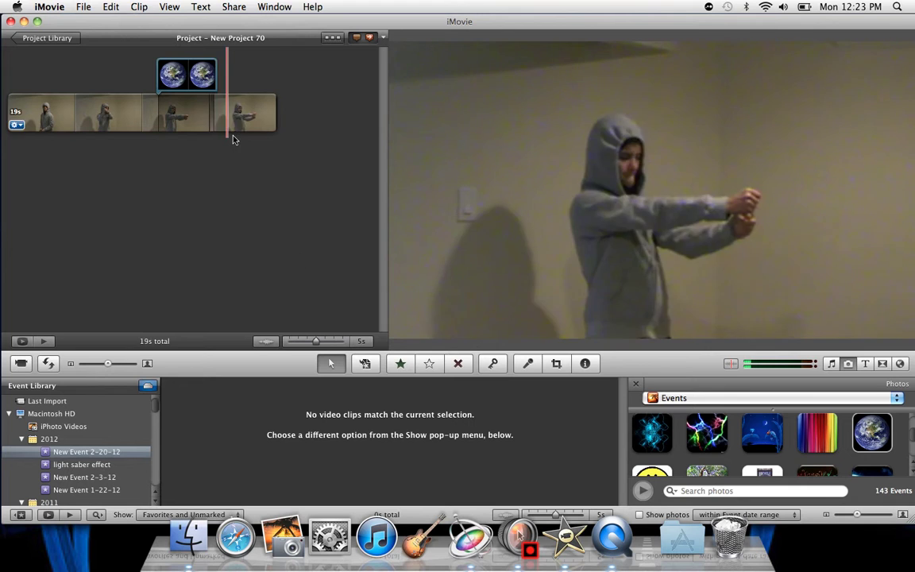
Apply the Cartoon video effect to the Earth inset, replacing the Heat Wave effect tried first
{"action": "left_click", "coordinate": [165, 83]}
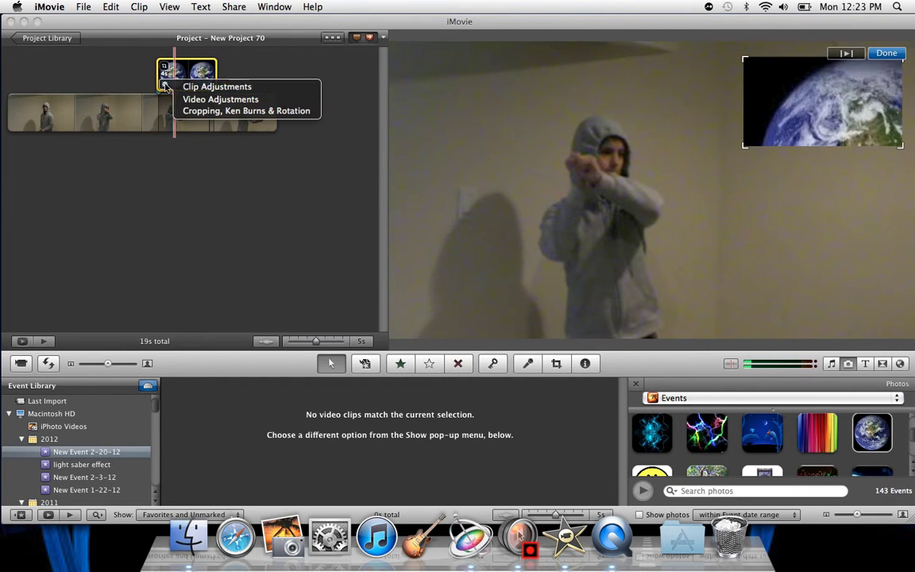
{"action": "left_click", "coordinate": [210, 111]}
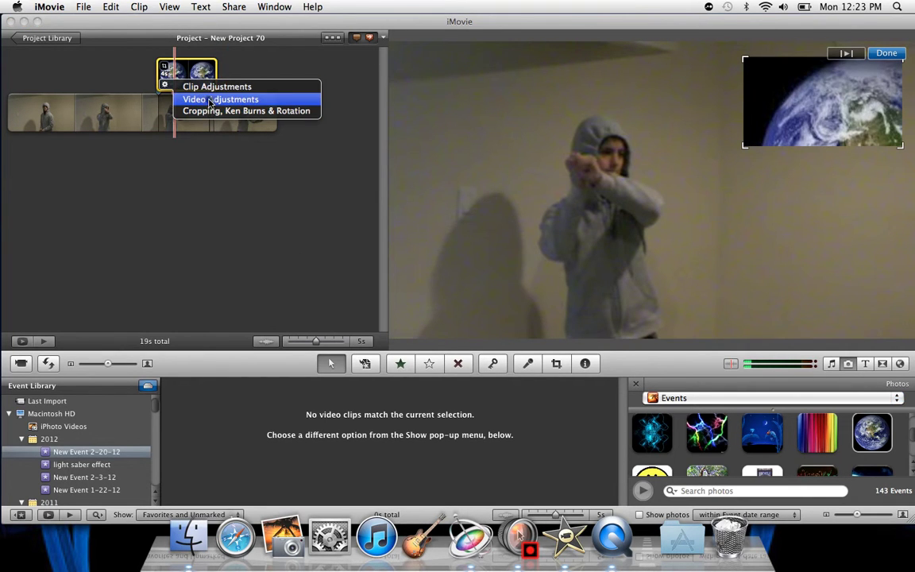
{"action": "left_click", "coordinate": [190, 87]}
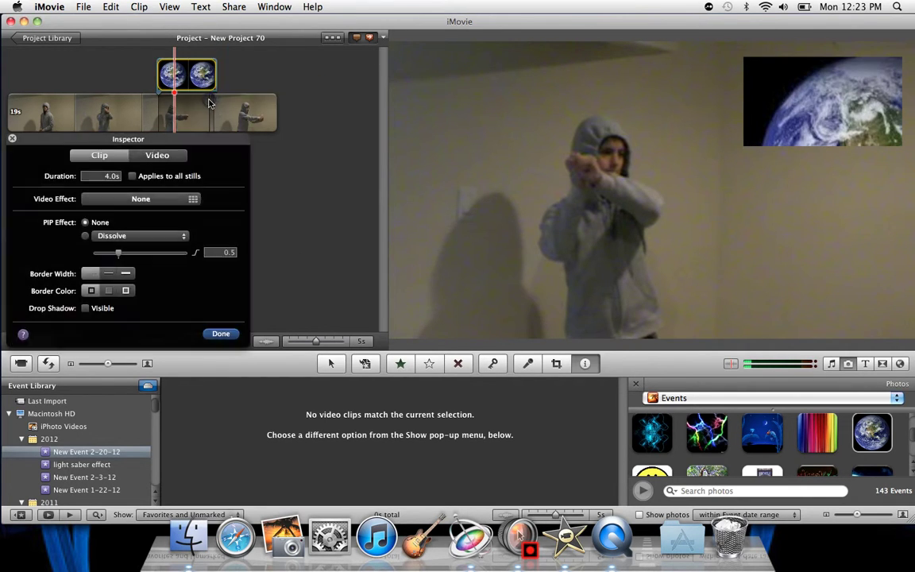
{"action": "left_click", "coordinate": [160, 199]}
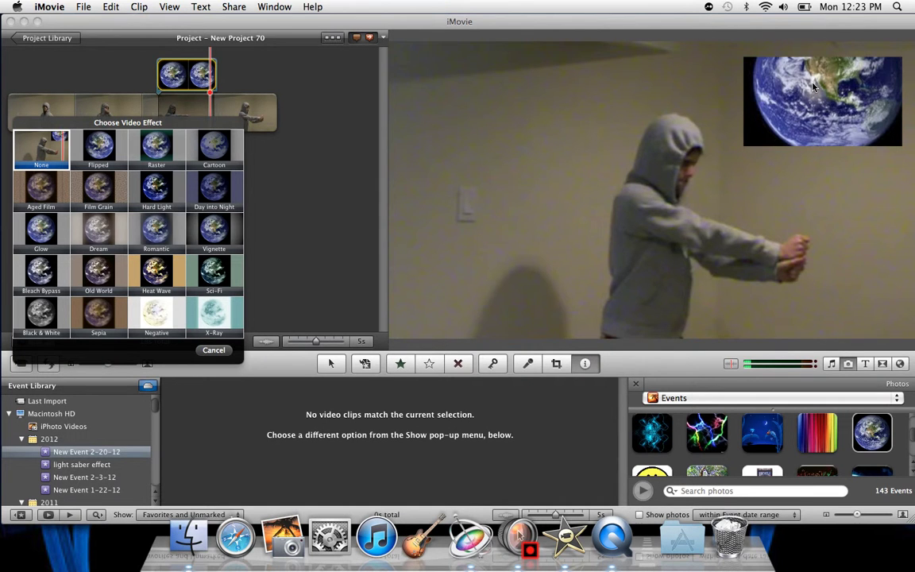
{"action": "left_click", "coordinate": [164, 270]}
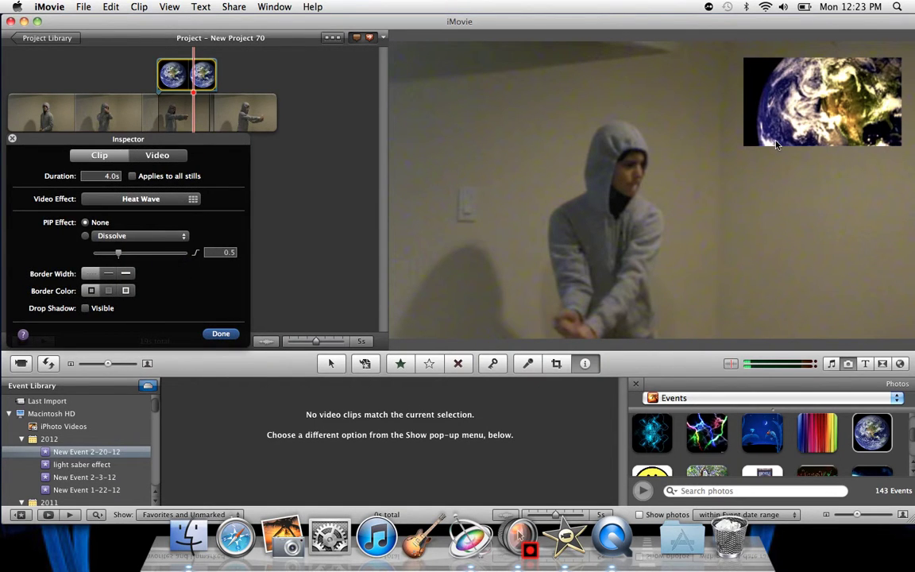
{"action": "left_click", "coordinate": [141, 199]}
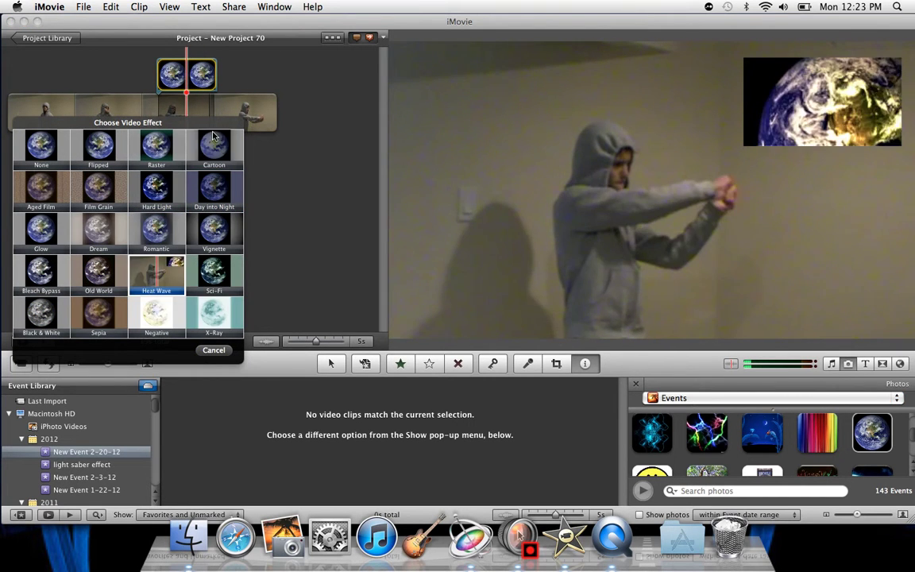
{"action": "left_click", "coordinate": [214, 158]}
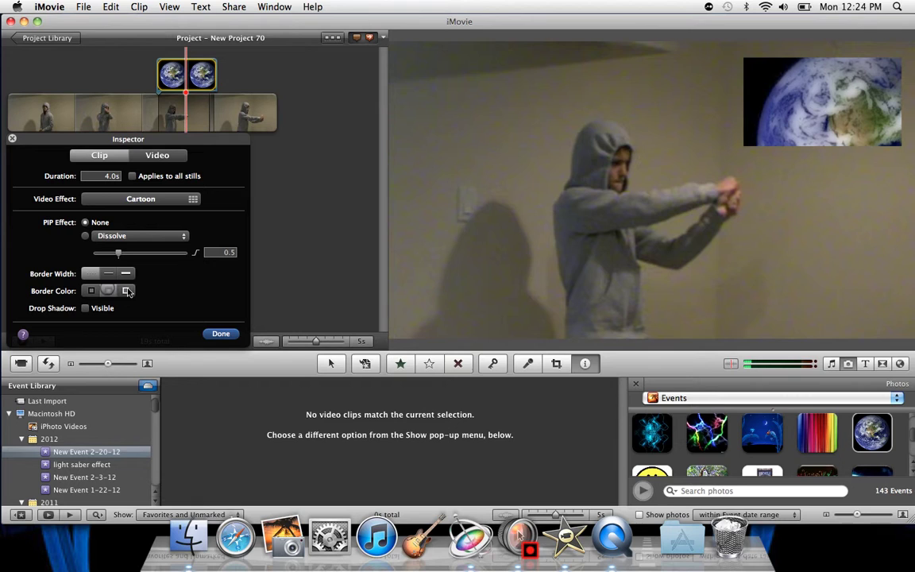
Give the globe inset a wide border in white after briefly trying grey
{"action": "left_click", "coordinate": [128, 291]}
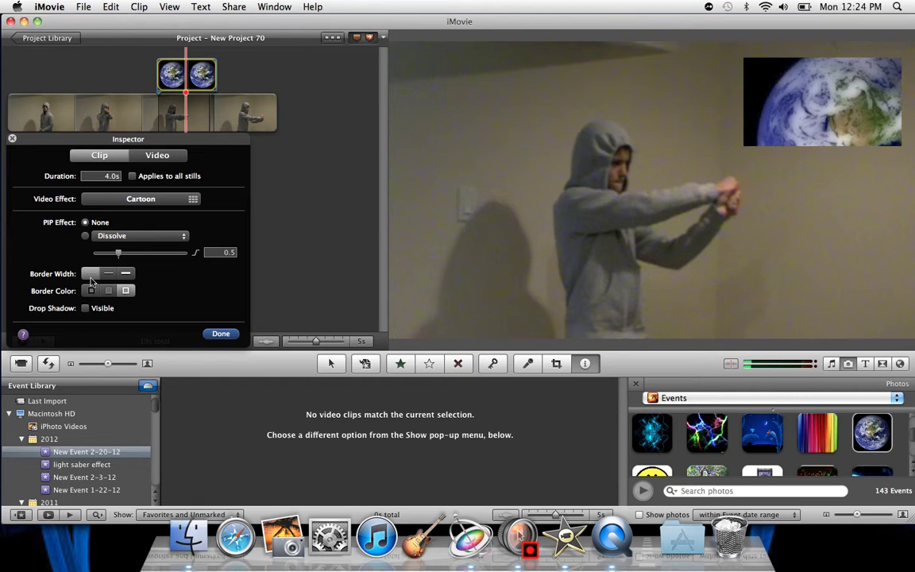
{"action": "left_click", "coordinate": [109, 274]}
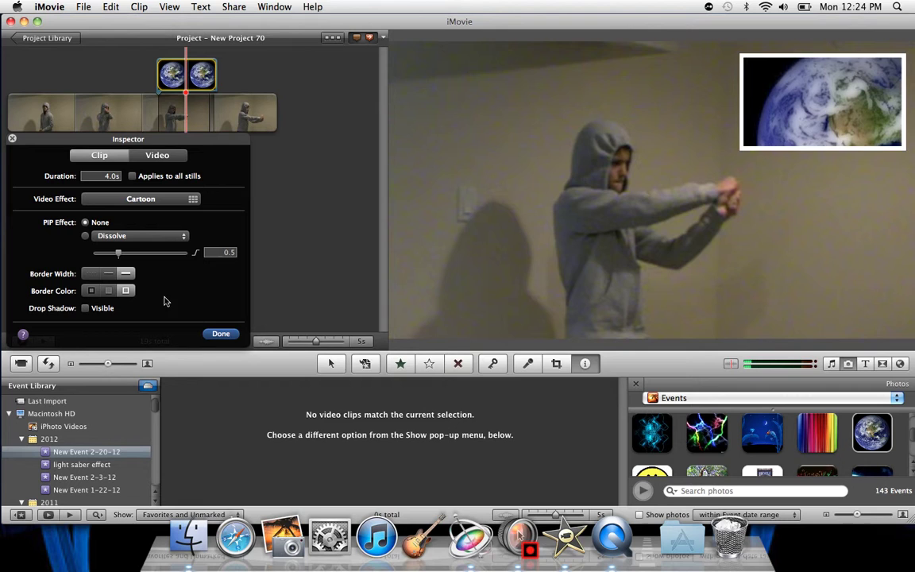
{"action": "left_click", "coordinate": [108, 291]}
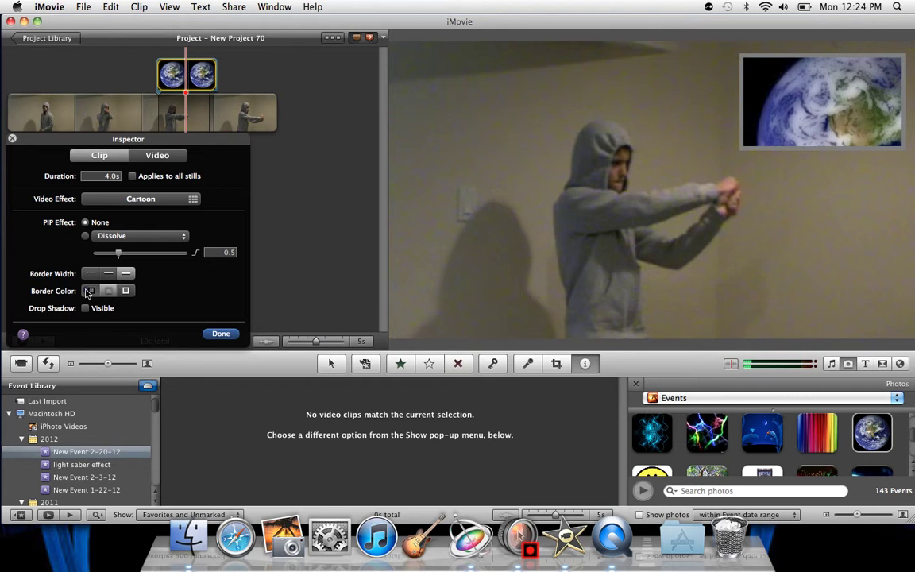
{"action": "left_click", "coordinate": [125, 291]}
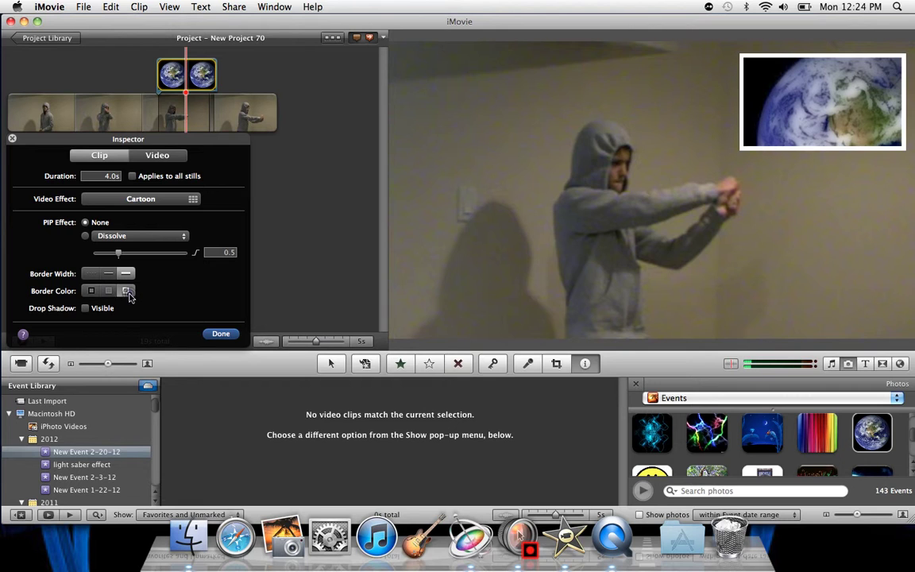
Make the globe inset's drop shadow visible
{"action": "left_click", "coordinate": [88, 311]}
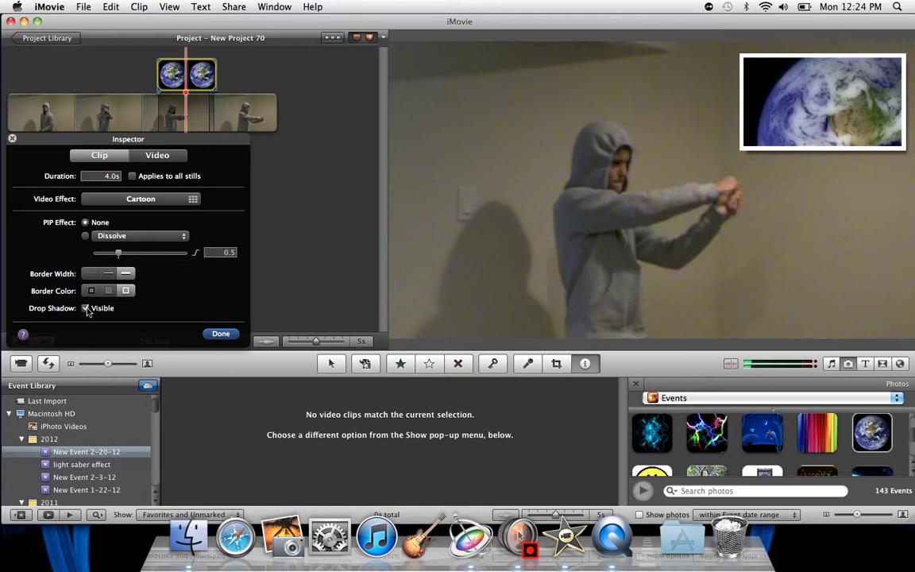
{"action": "left_click", "coordinate": [86, 308]}
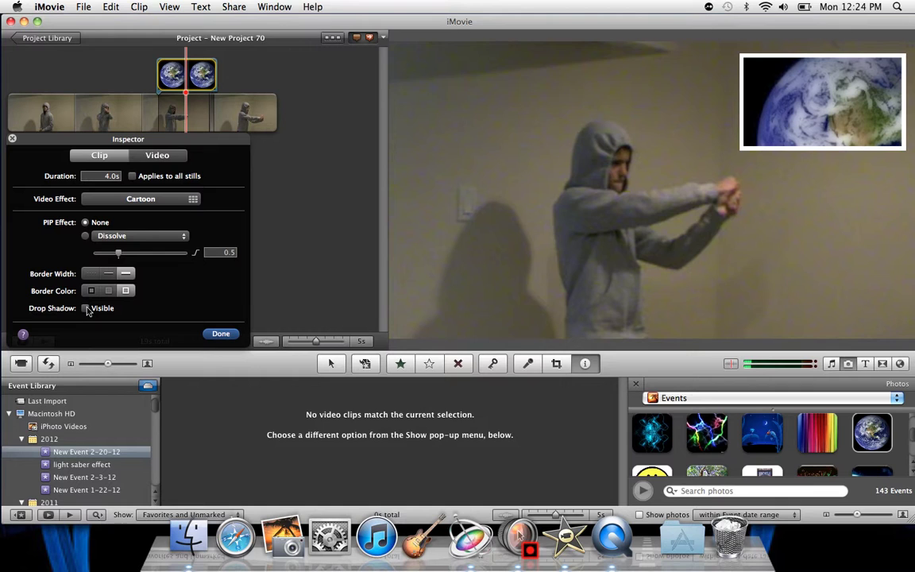
{"action": "left_click", "coordinate": [85, 308]}
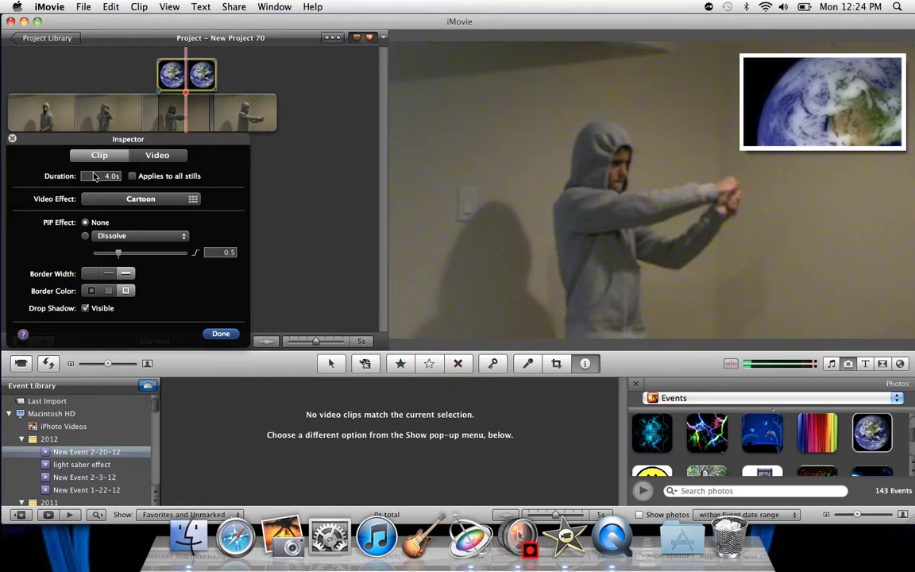
Change the globe inset's duration from 4.0s to 8.0s and play the project to preview
{"action": "left_click", "coordinate": [95, 175]}
{"action": "key", "text": "BackSpace"}
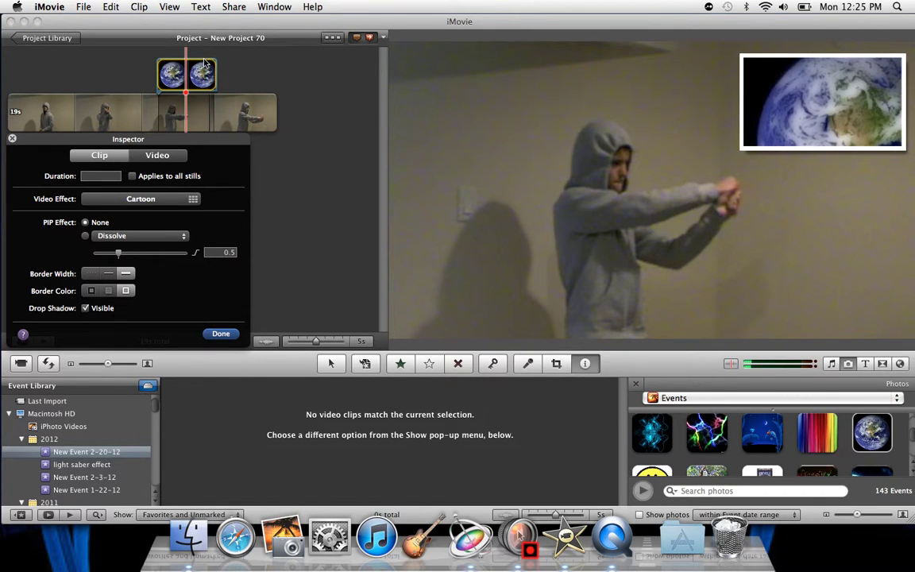
{"action": "type", "text": "8.0s"}
{"action": "left_click", "coordinate": [225, 338]}
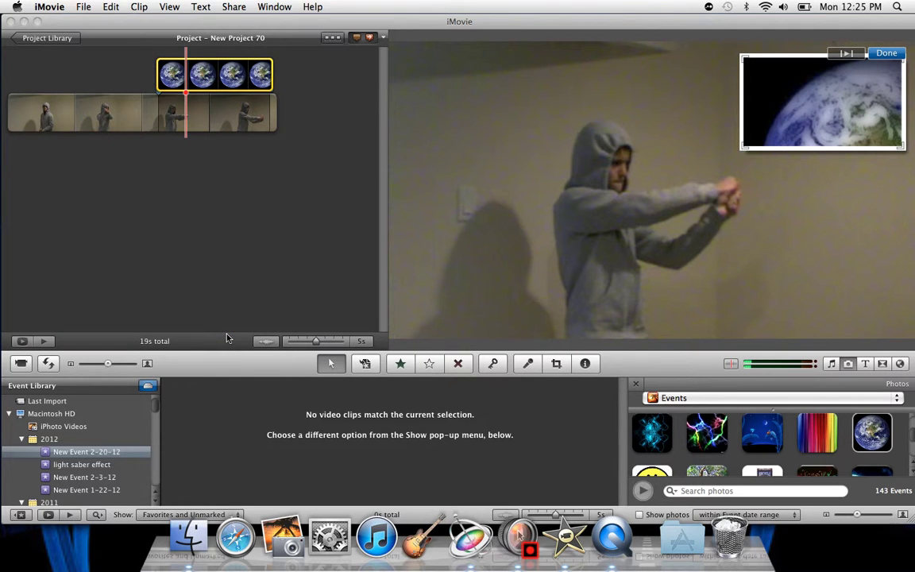
{"action": "left_click", "coordinate": [150, 136]}
{"action": "key", "text": "space"}
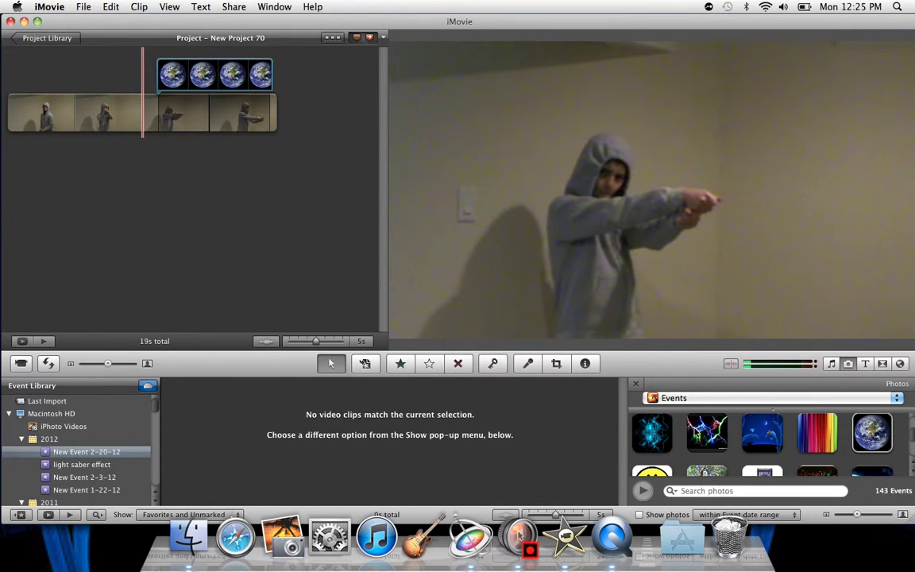
{"action": "left_click_drag", "start_coordinate": [707, 433], "coordinate": [215, 99]}
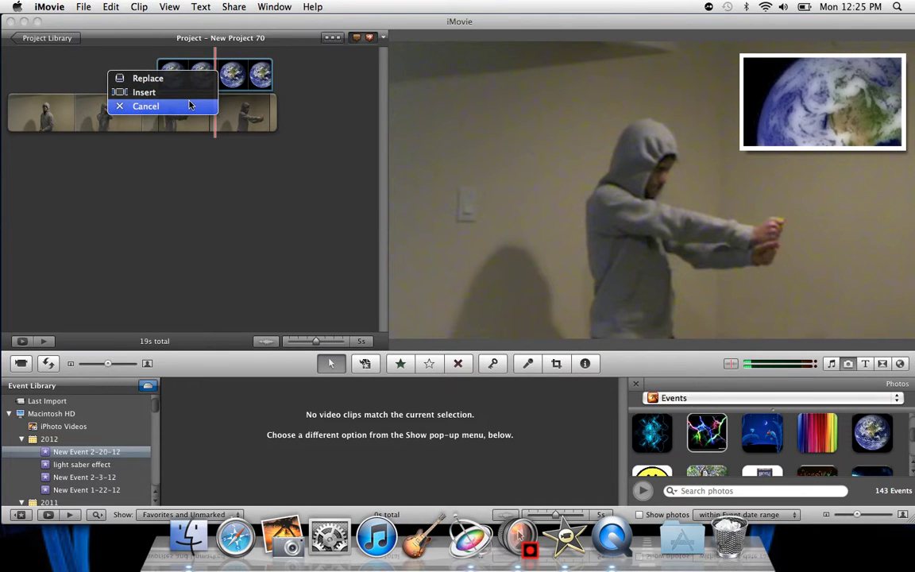
{"action": "left_click", "coordinate": [192, 106]}
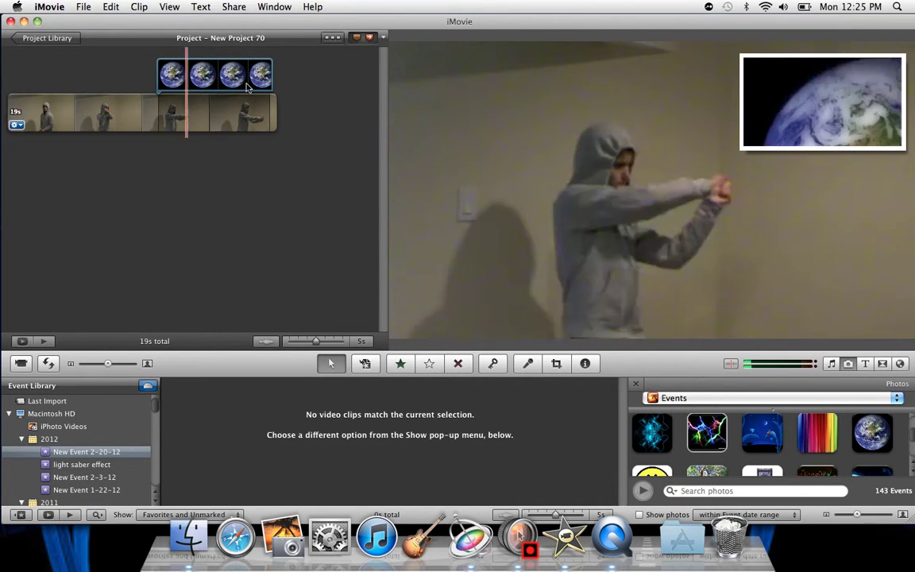
{"action": "left_click", "coordinate": [242, 7]}
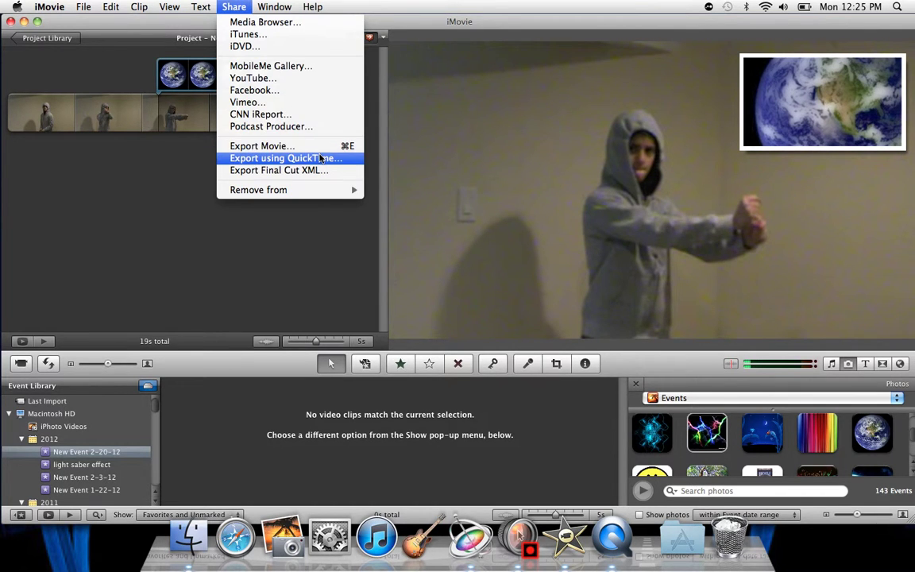
{"action": "left_click", "coordinate": [119, 213]}
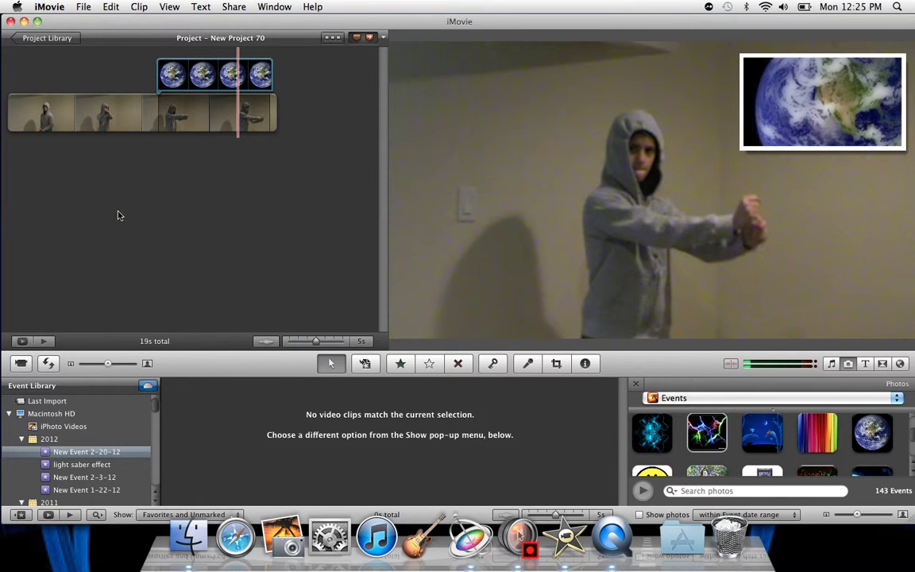
Stop playback and add the cyan swirl photo as a picture-in-picture on the first clip
{"action": "left_click", "coordinate": [133, 111]}
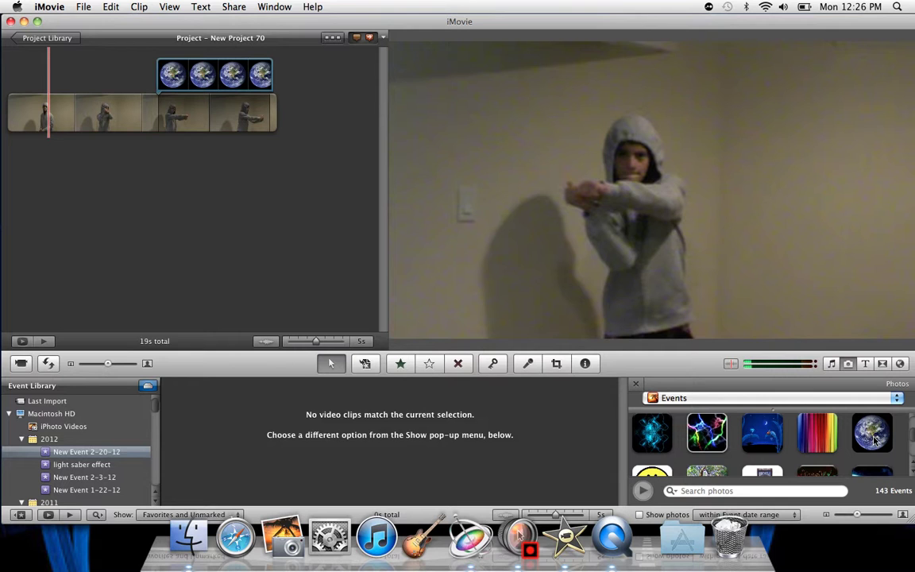
{"action": "mouse_move", "coordinate": [873, 439]}
{"action": "left_mouse_down"}
{"action": "mouse_move", "coordinate": [707, 389]}
{"action": "mouse_move", "coordinate": [603, 345]}
{"action": "mouse_move", "coordinate": [556, 308]}
{"action": "mouse_move", "coordinate": [254, 135]}
{"action": "mouse_move", "coordinate": [227, 99]}
{"action": "mouse_move", "coordinate": [118, 63]}
{"action": "mouse_move", "coordinate": [229, 244]}
{"action": "mouse_move", "coordinate": [429, 369]}
{"action": "mouse_move", "coordinate": [604, 393]}
{"action": "mouse_move", "coordinate": [693, 449]}
{"action": "left_mouse_up"}
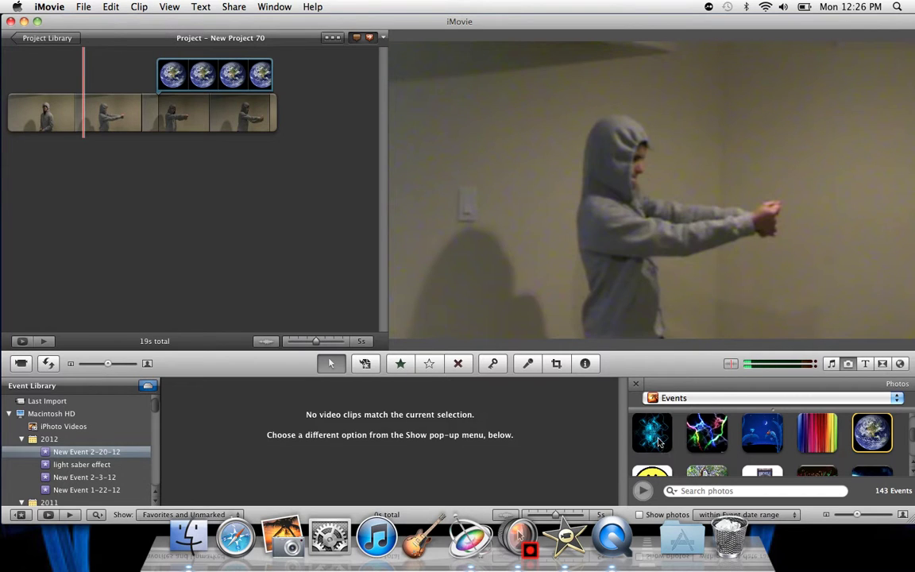
{"action": "mouse_move", "coordinate": [651, 431]}
{"action": "left_mouse_down"}
{"action": "mouse_move", "coordinate": [263, 233]}
{"action": "mouse_move", "coordinate": [119, 135]}
{"action": "mouse_move", "coordinate": [254, 155]}
{"action": "mouse_move", "coordinate": [55, 143]}
{"action": "mouse_move", "coordinate": [33, 127]}
{"action": "left_mouse_up"}
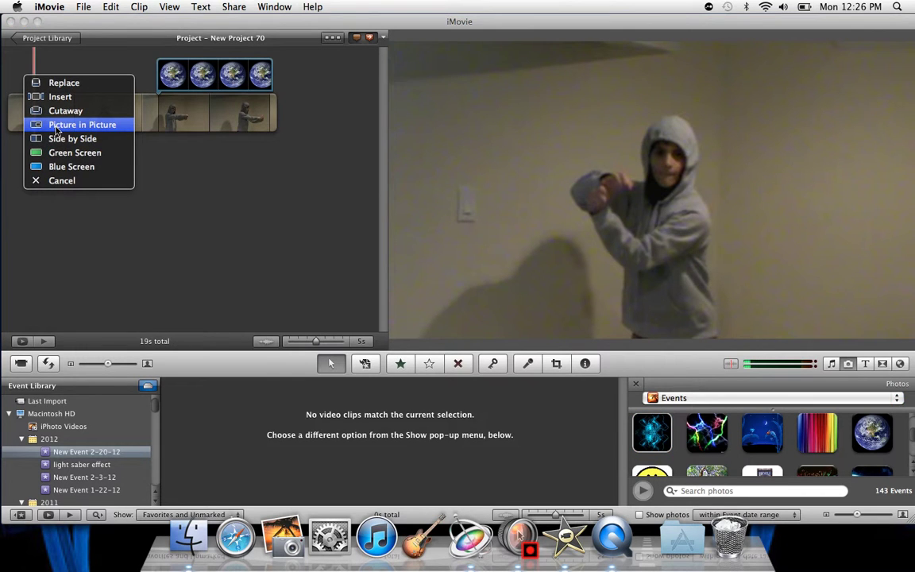
{"action": "left_click", "coordinate": [56, 126]}
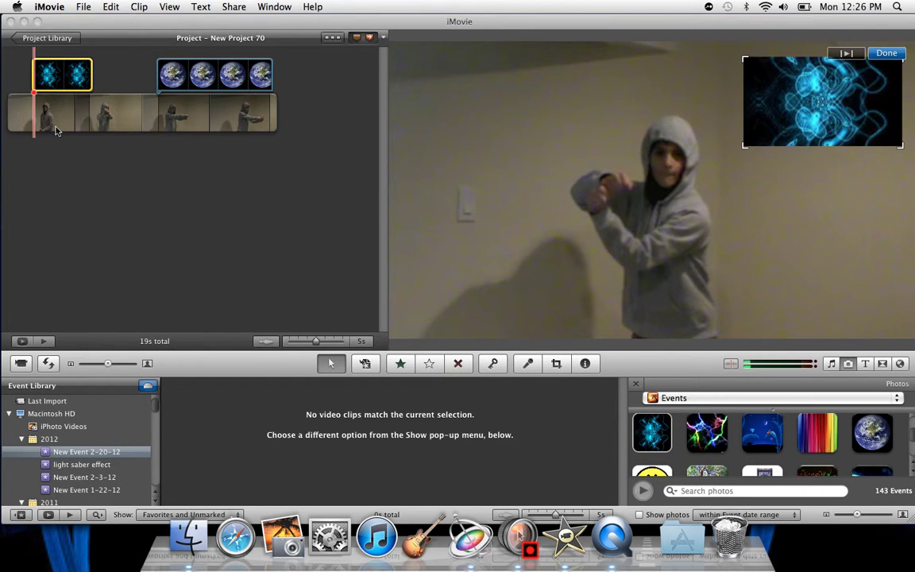